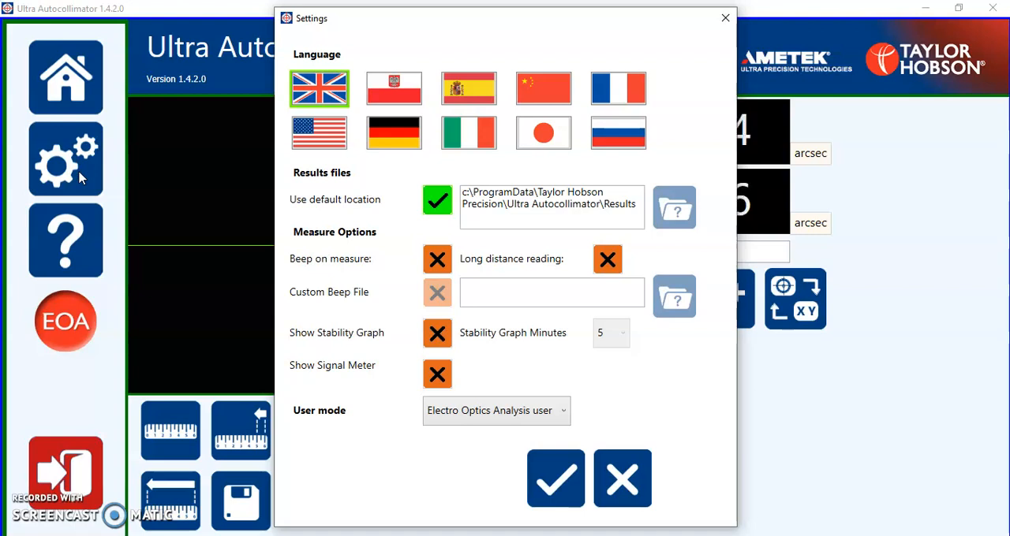
Set the program language to Japanese and apply the settings.
{"action": "left_click", "coordinate": [548, 140]}
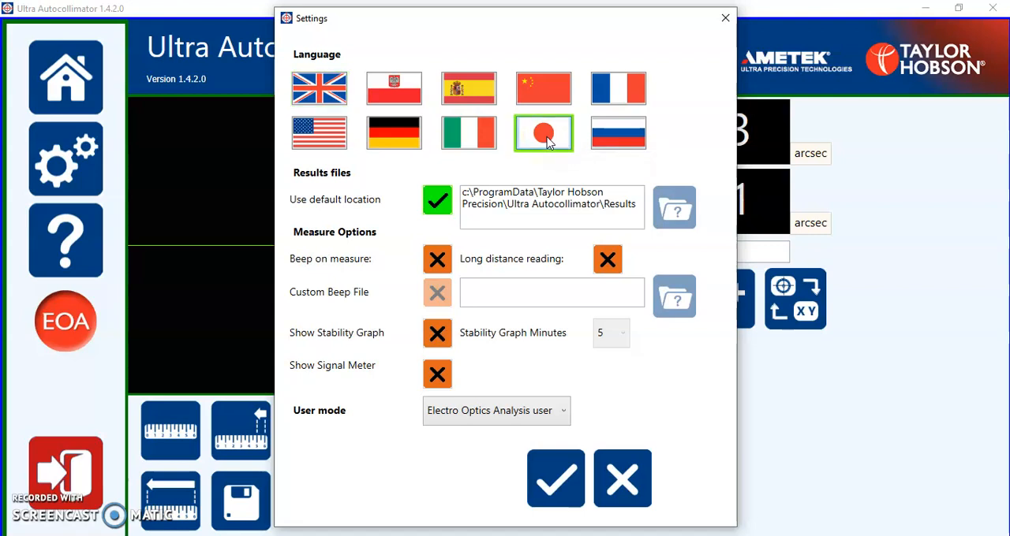
{"action": "left_click", "coordinate": [557, 477]}
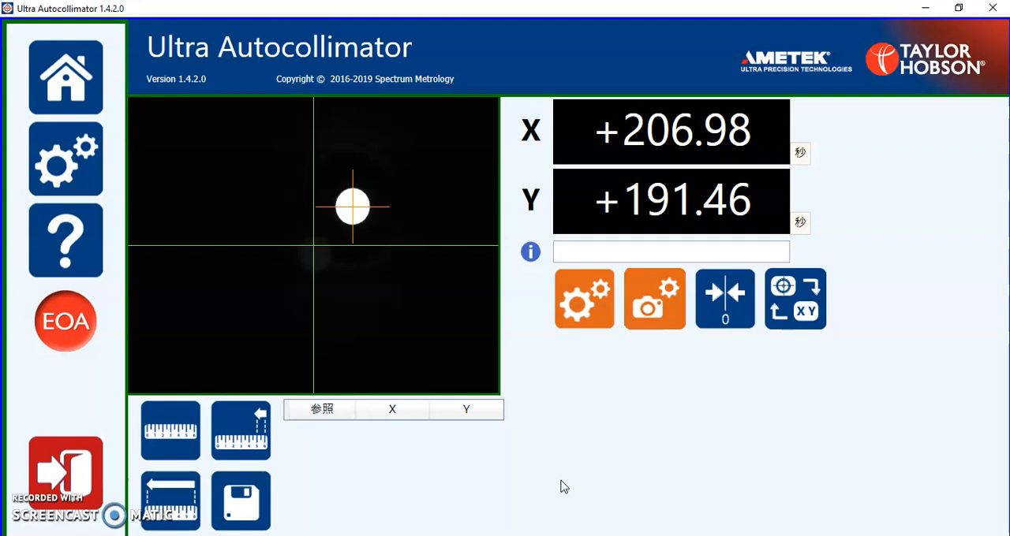
Switch the program language back to British English in the global settings and apply it.
{"action": "left_click", "coordinate": [67, 166]}
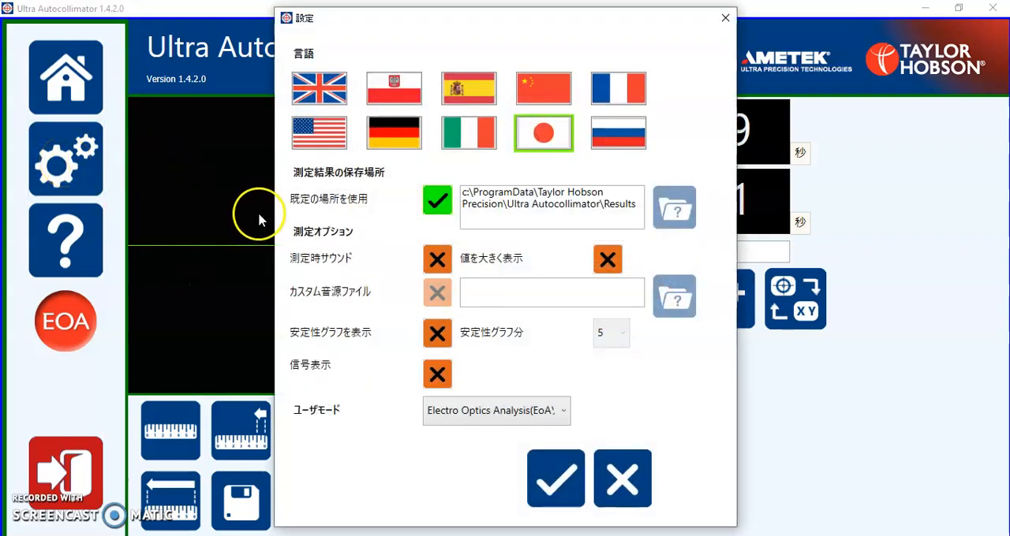
{"action": "left_click", "coordinate": [319, 93]}
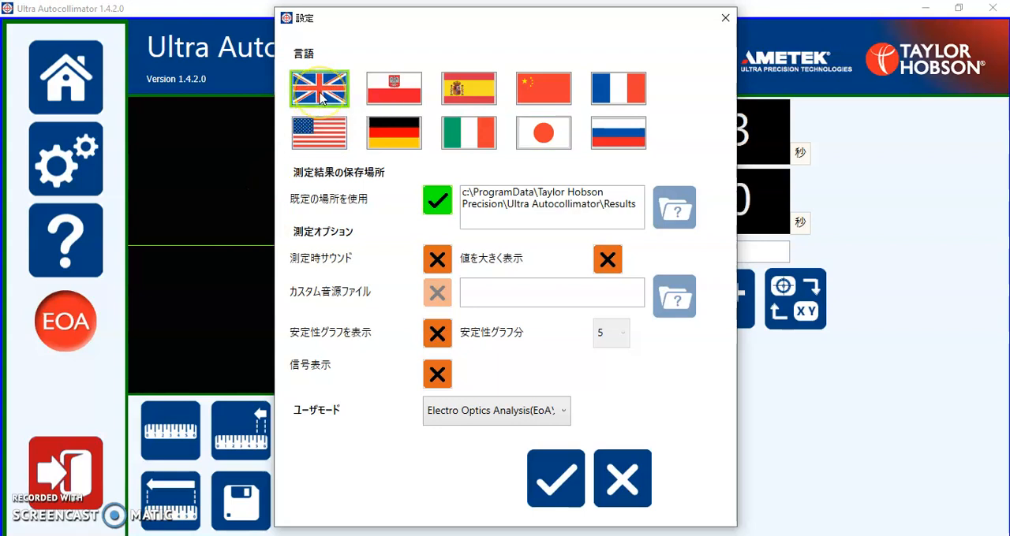
{"action": "left_click", "coordinate": [556, 476]}
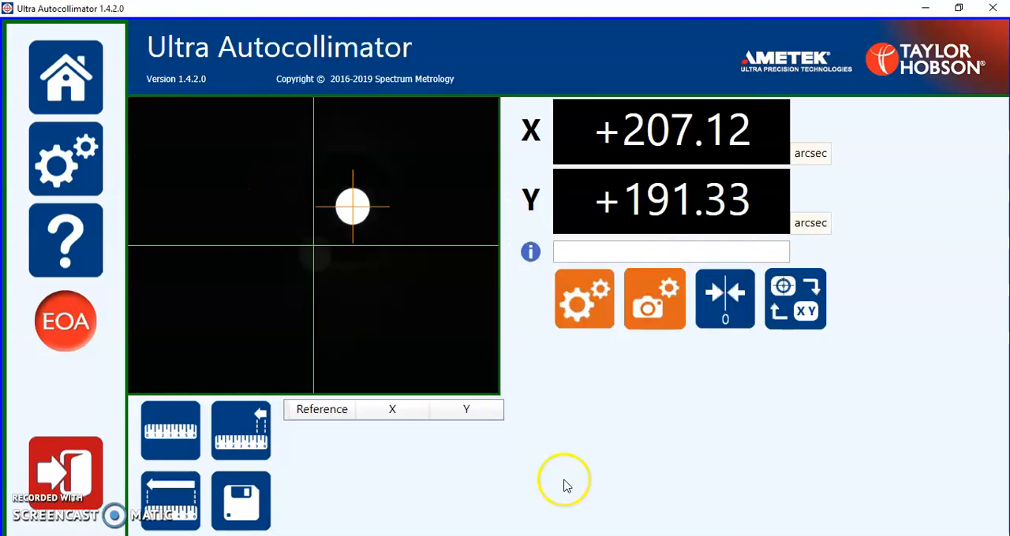
Turn off the default results location in the global settings and choose the Desktop as the results folder.
{"action": "left_click", "coordinate": [67, 160]}
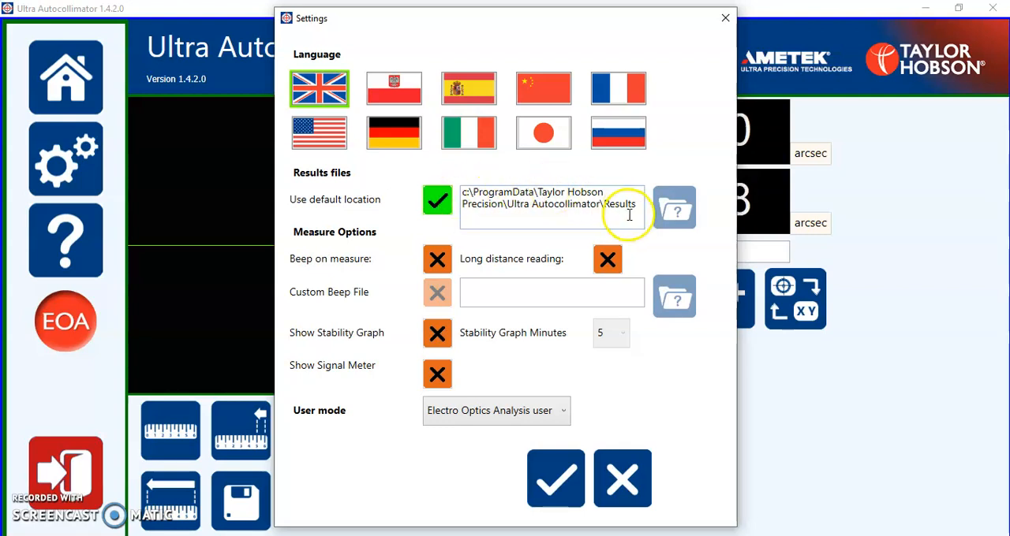
{"action": "left_click", "coordinate": [433, 202]}
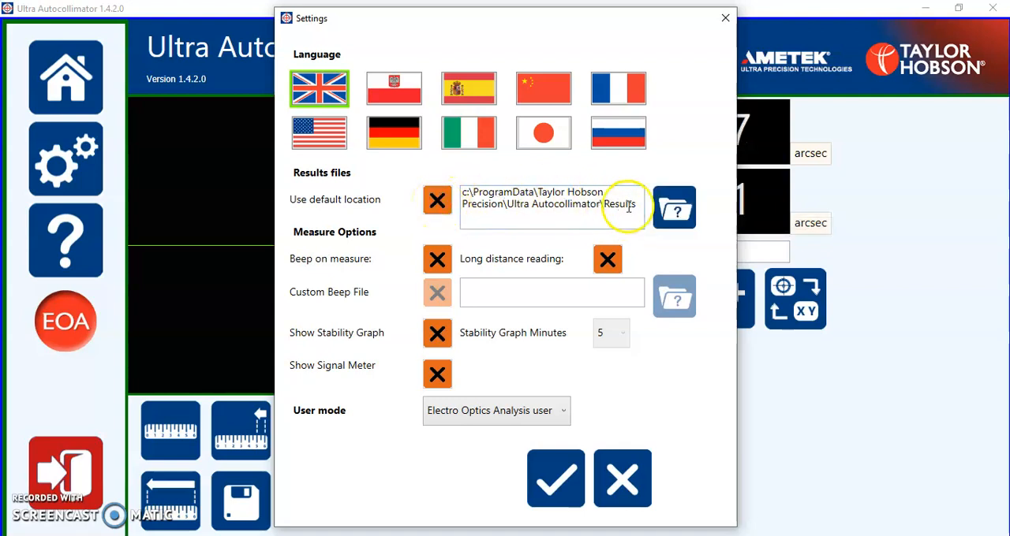
{"action": "left_click", "coordinate": [679, 209]}
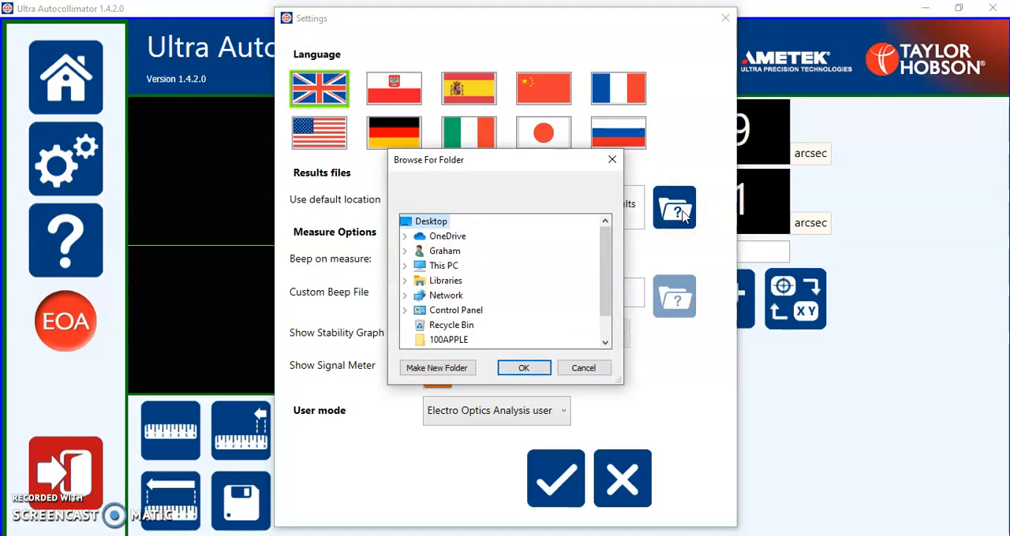
{"action": "left_click", "coordinate": [524, 367]}
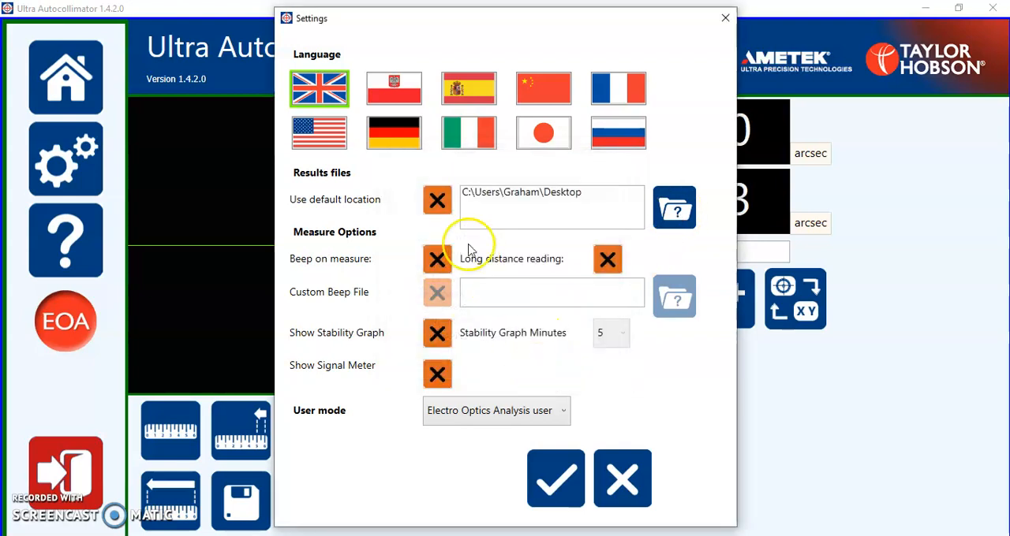
Restore the default results location, enable Beep on measure, and apply the settings.
{"action": "left_click", "coordinate": [437, 201]}
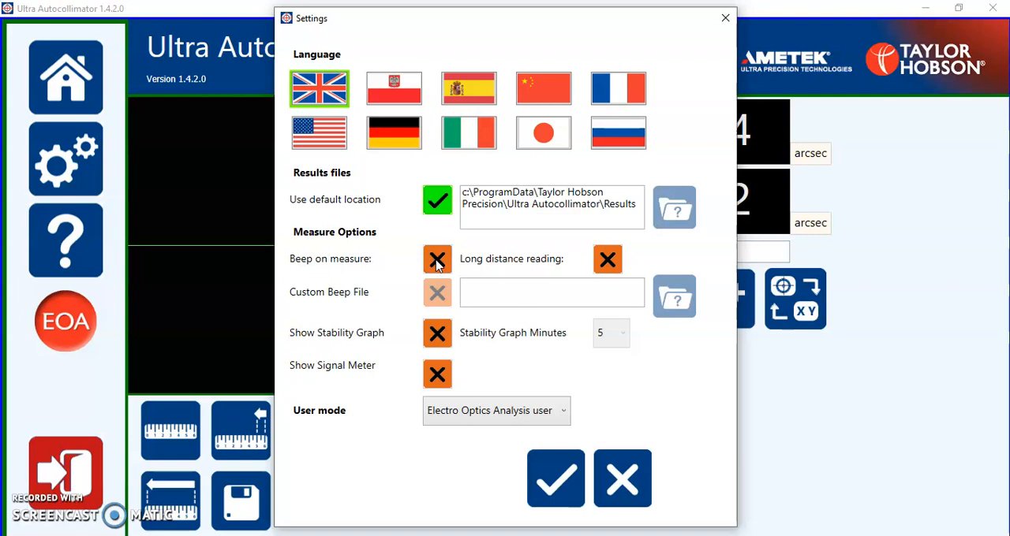
{"action": "left_click", "coordinate": [437, 260]}
{"action": "left_click", "coordinate": [557, 467]}
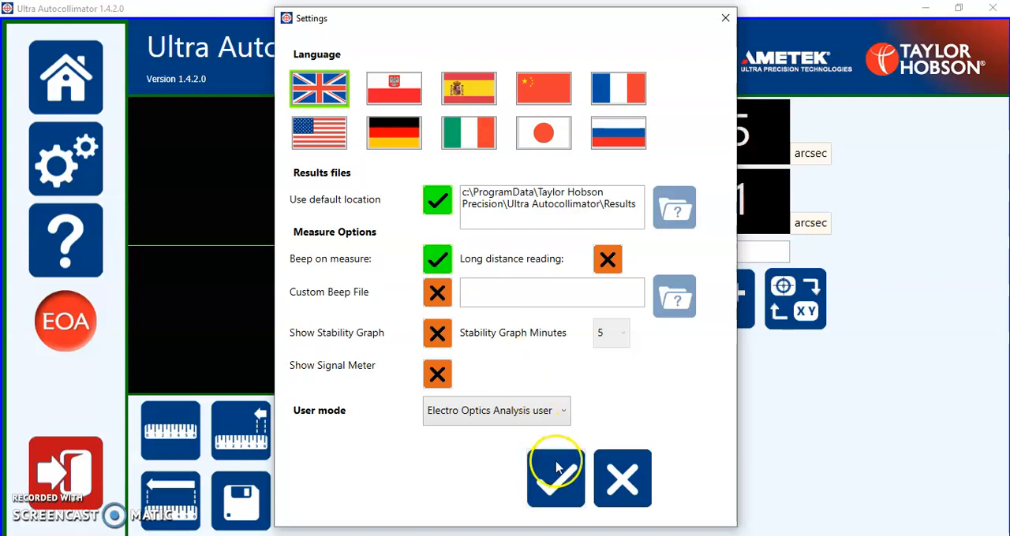
Measure three consecutive points to add readings to the results table.
{"action": "left_click", "coordinate": [181, 428]}
{"action": "left_click", "coordinate": [181, 429]}
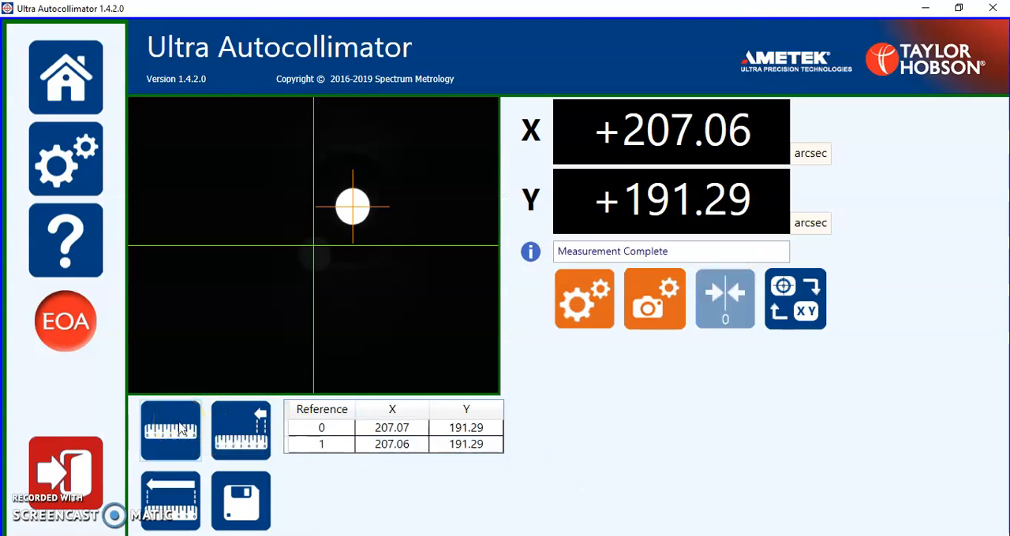
{"action": "left_click", "coordinate": [180, 429]}
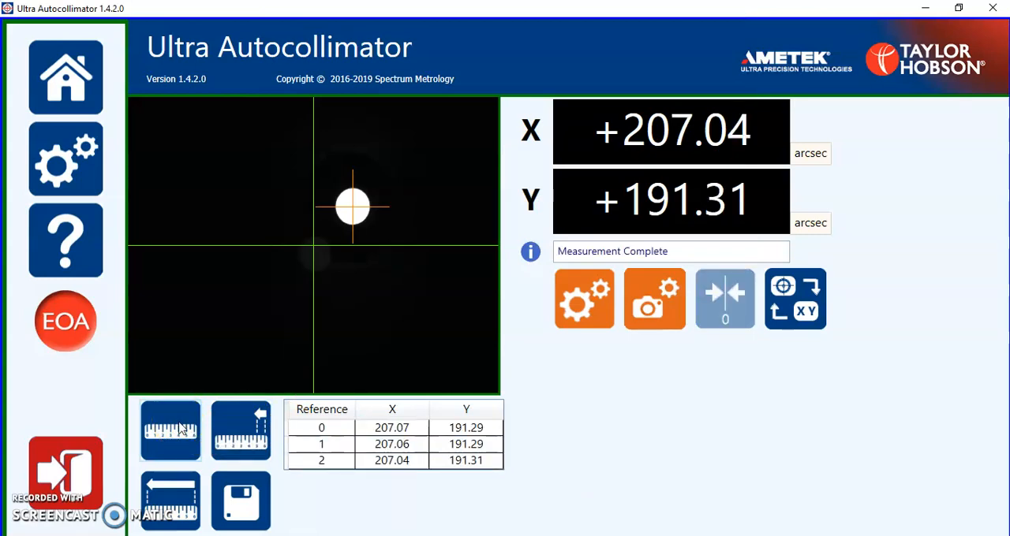
Enable a custom beep file in the global settings, load sample-loud-beep from the SampleSounds folder, and apply it.
{"action": "left_click", "coordinate": [82, 174]}
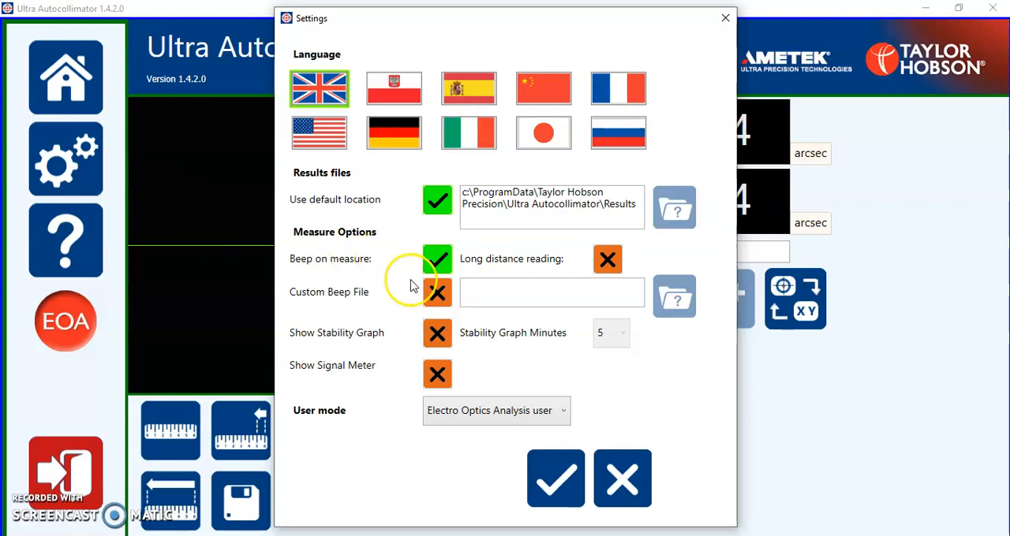
{"action": "left_click", "coordinate": [438, 295]}
{"action": "left_click", "coordinate": [676, 295]}
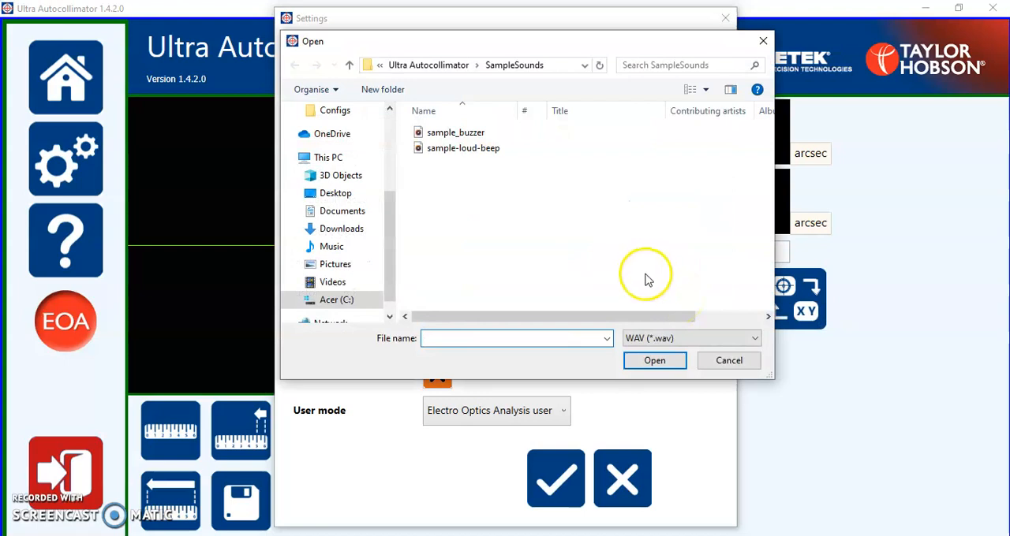
{"action": "left_click", "coordinate": [461, 150]}
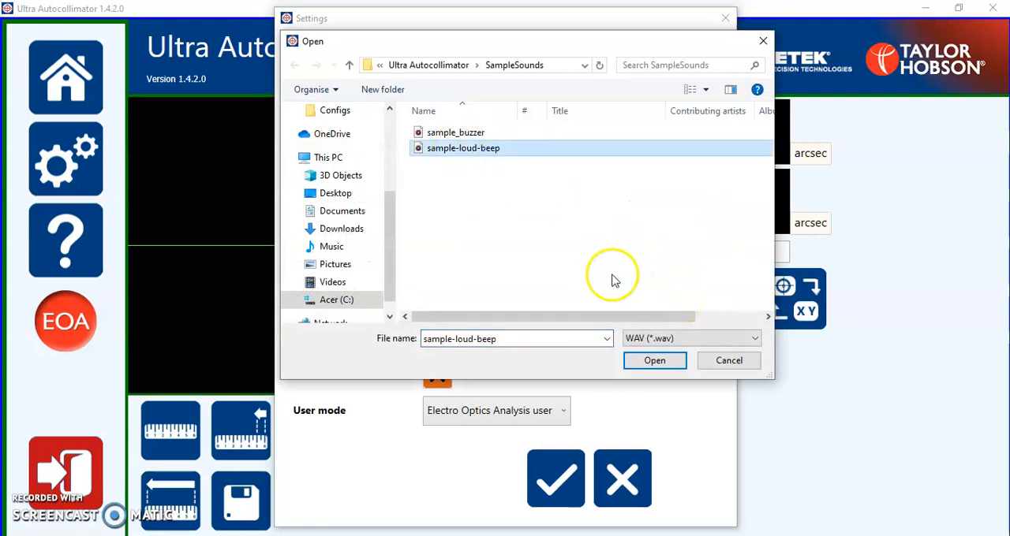
{"action": "left_click", "coordinate": [654, 362]}
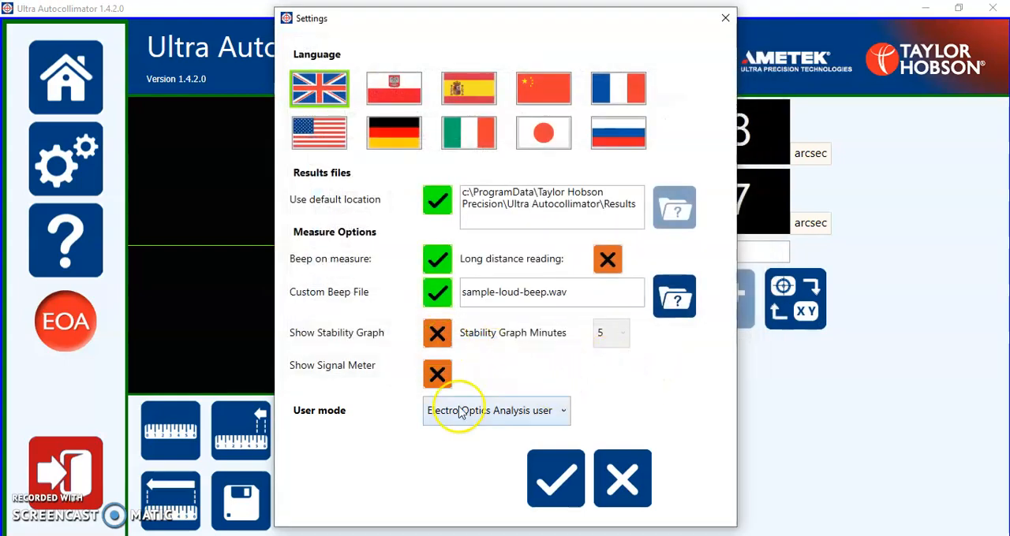
{"action": "left_click", "coordinate": [544, 477]}
Measure two more points with the custom beep sound active.
{"action": "left_click", "coordinate": [179, 438]}
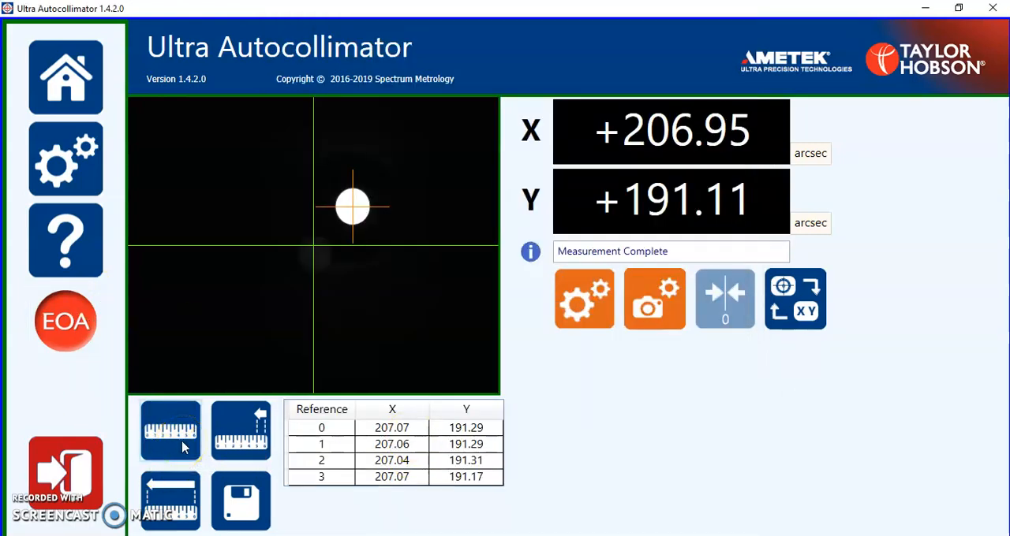
{"action": "left_click", "coordinate": [183, 448]}
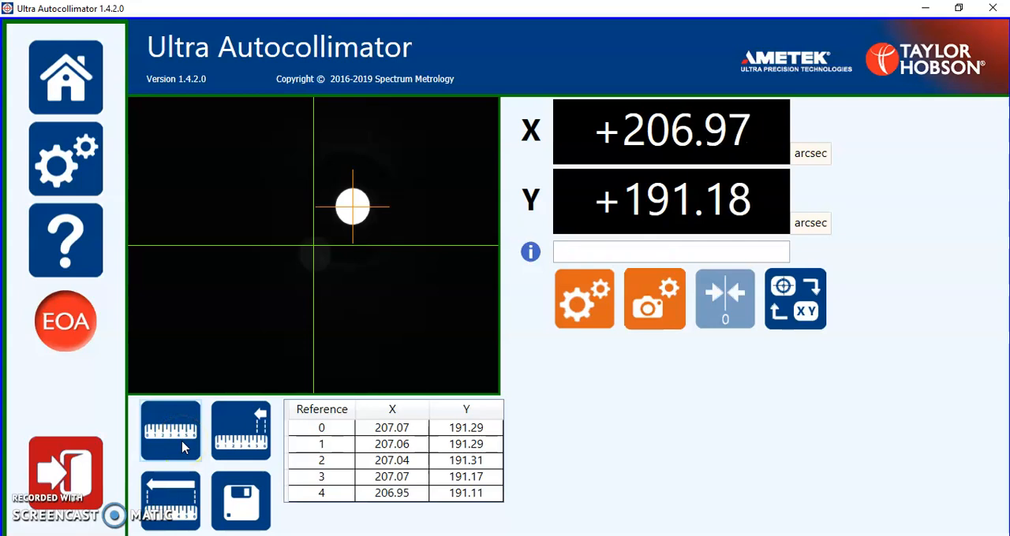
Turn off the custom beep file, enable Long distance reading, and apply the settings.
{"action": "left_click", "coordinate": [79, 161]}
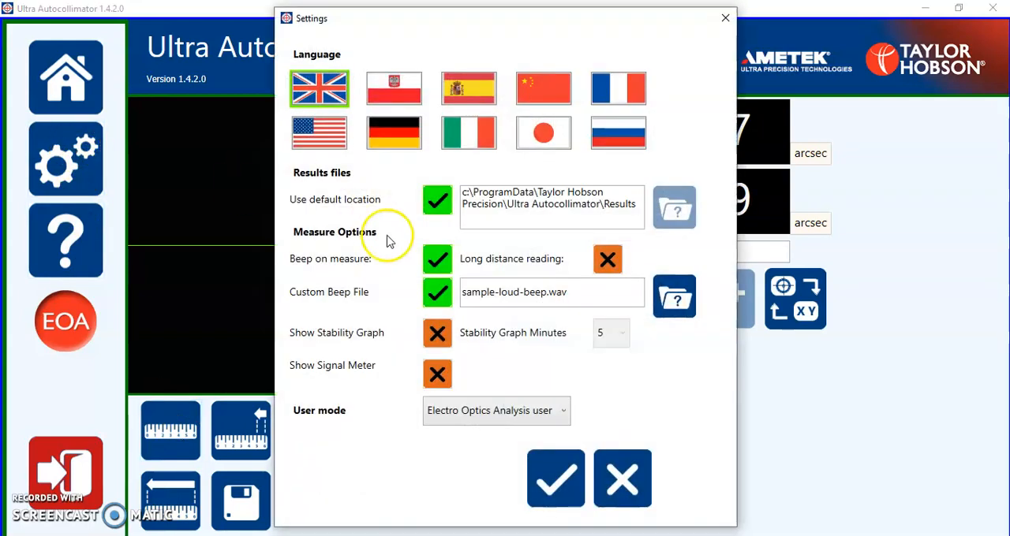
{"action": "left_click", "coordinate": [437, 298]}
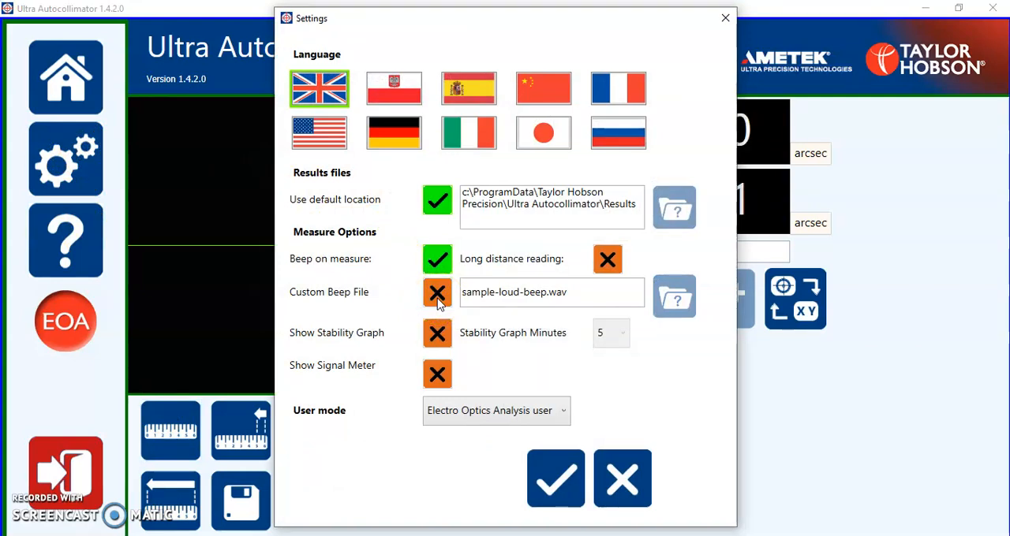
{"action": "left_click", "coordinate": [607, 261]}
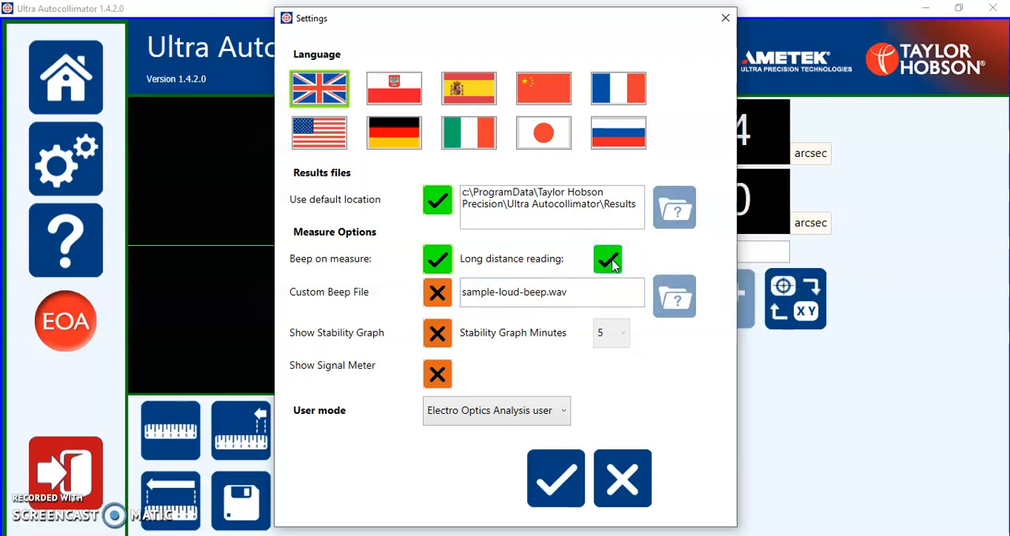
{"action": "left_click", "coordinate": [560, 473]}
Measure another point using the long distance reading mode.
{"action": "left_click", "coordinate": [167, 426]}
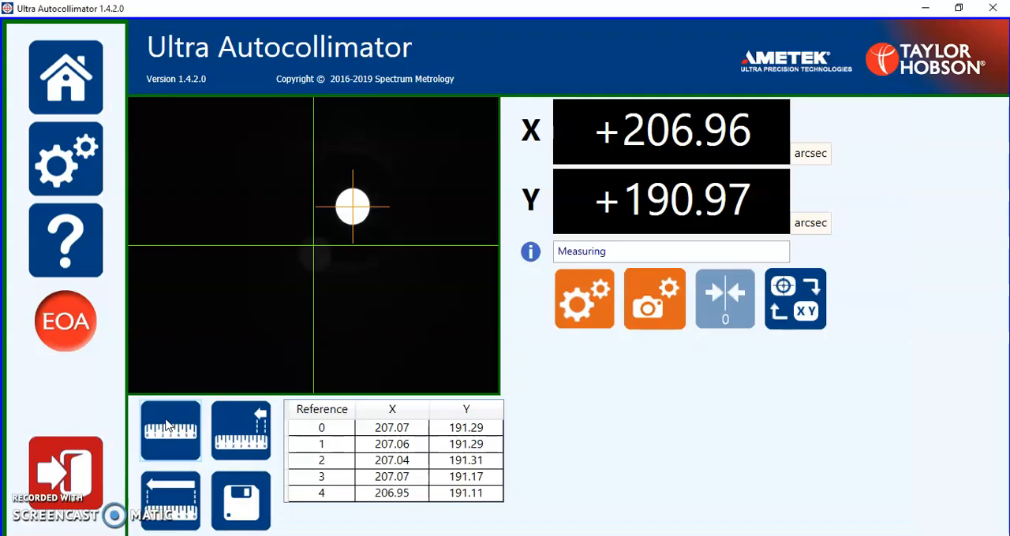
{"action": "left_click", "coordinate": [167, 426]}
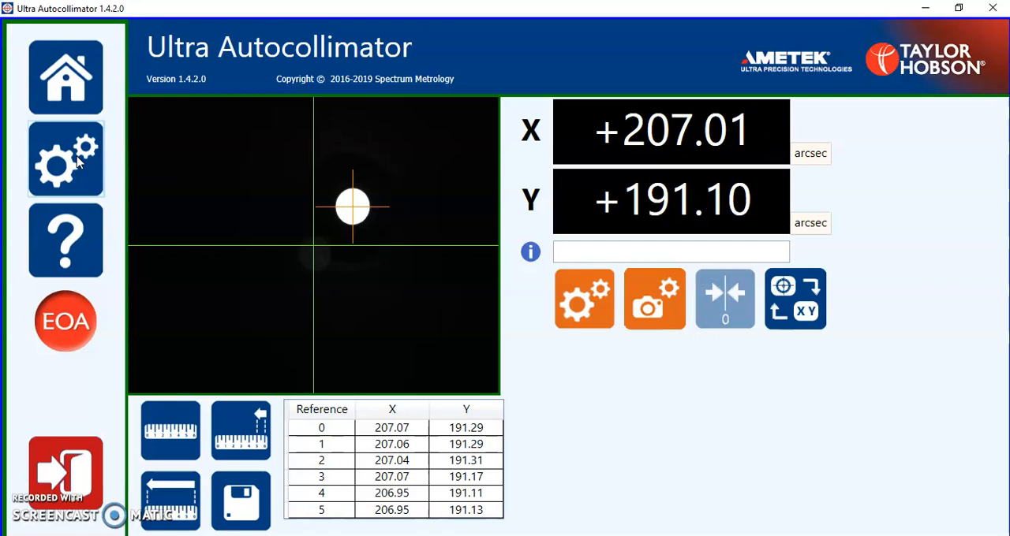
Turn off Long distance reading, enable Show Stability Graph, and apply the settings.
{"action": "left_click", "coordinate": [72, 157]}
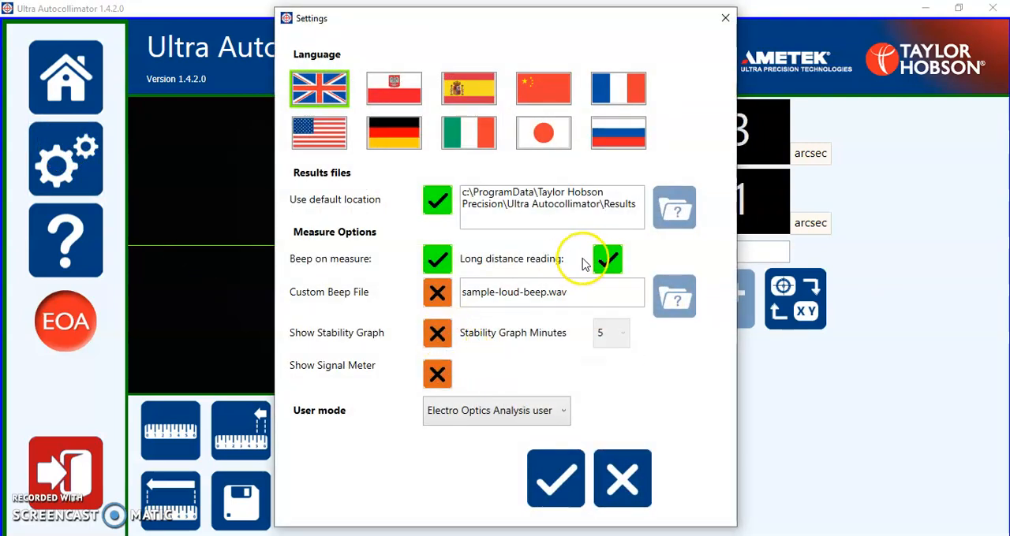
{"action": "left_click", "coordinate": [606, 259]}
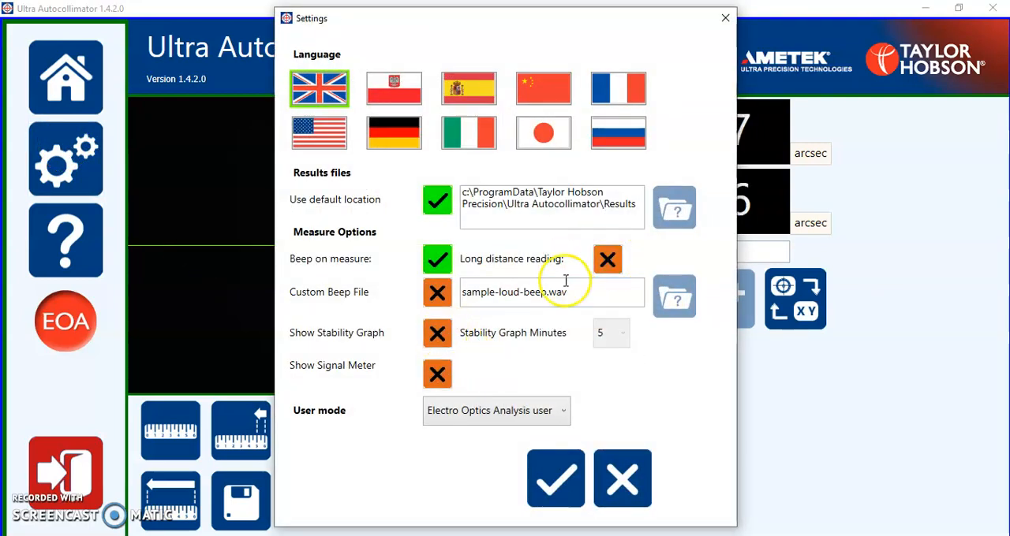
{"action": "left_click", "coordinate": [438, 335]}
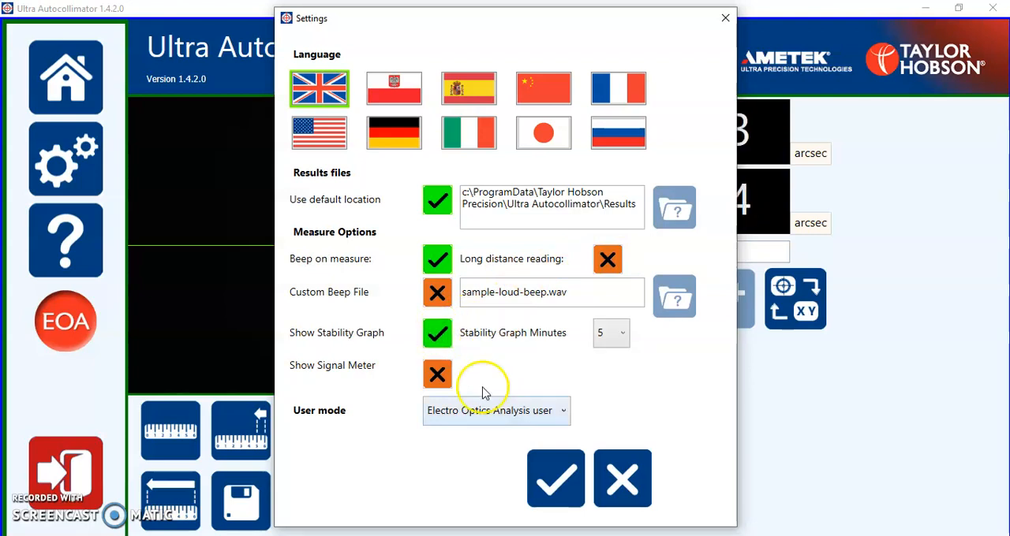
{"action": "left_click", "coordinate": [557, 483]}
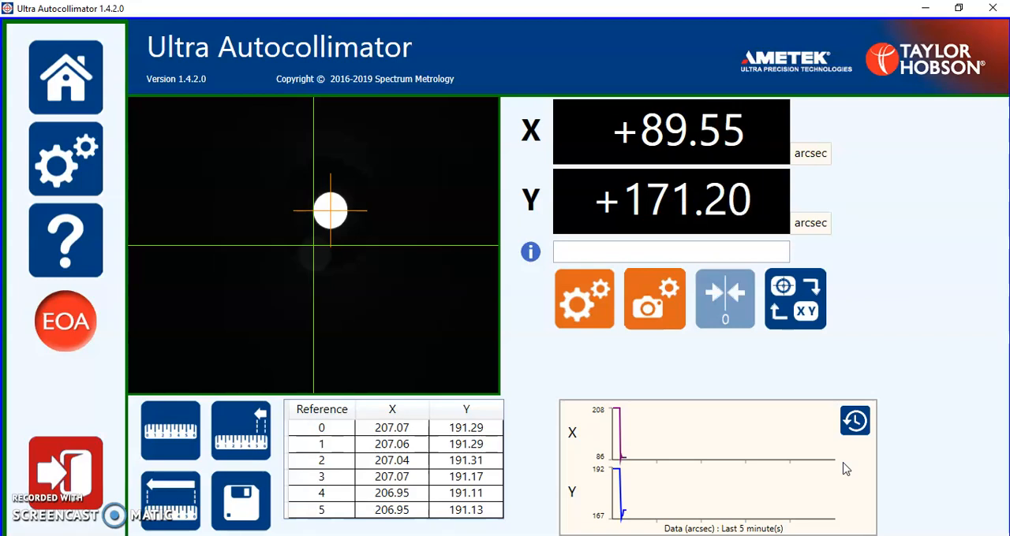
Set the Stability Graph Minutes to 1 in the global settings and apply the change.
{"action": "left_click", "coordinate": [79, 164]}
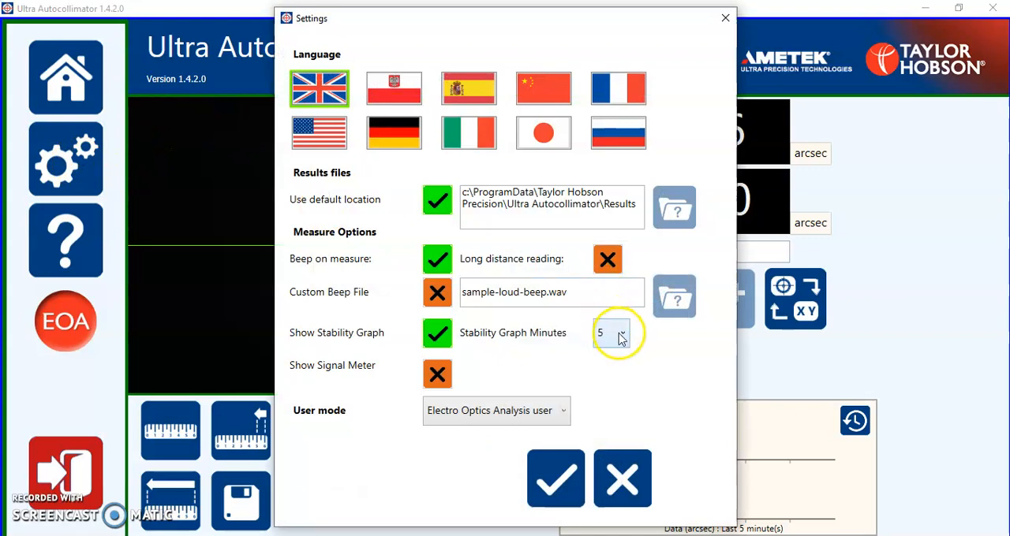
{"action": "left_click", "coordinate": [620, 335]}
{"action": "left_click", "coordinate": [602, 356]}
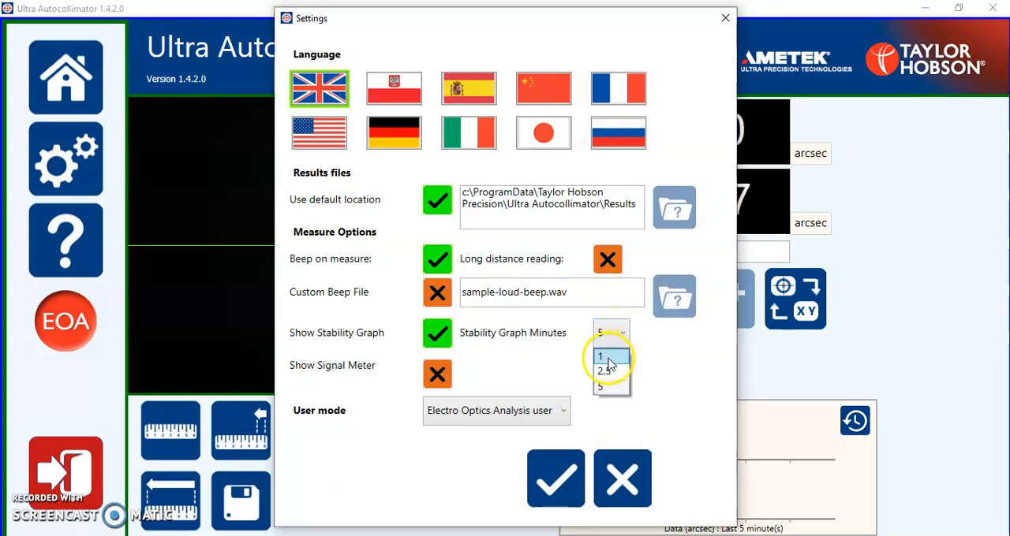
{"action": "left_click", "coordinate": [555, 477]}
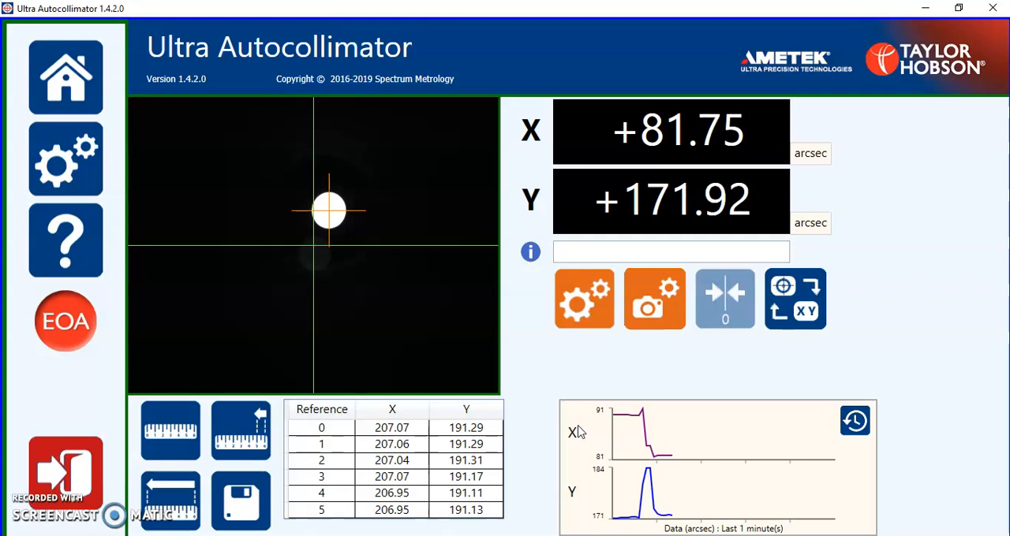
Turn off the stability graph, enable Show Signal Meter, and apply the settings.
{"action": "left_click", "coordinate": [71, 159]}
{"action": "left_click", "coordinate": [435, 335]}
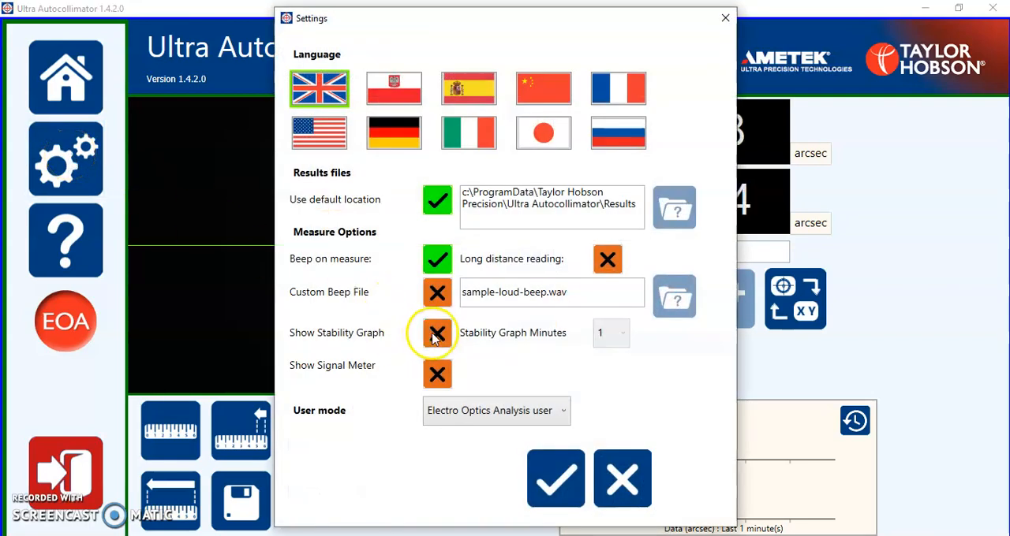
{"action": "left_click", "coordinate": [438, 381]}
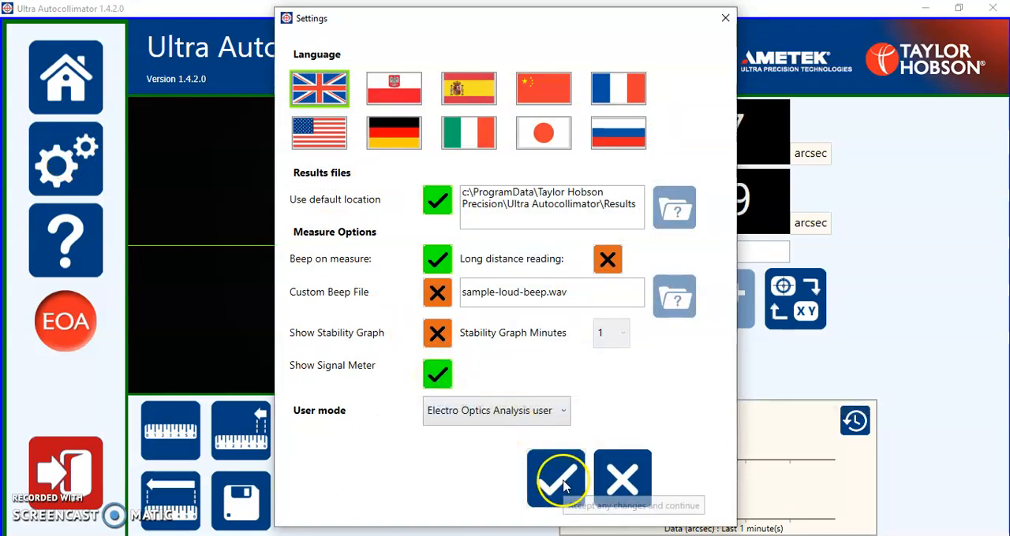
{"action": "left_click", "coordinate": [557, 478]}
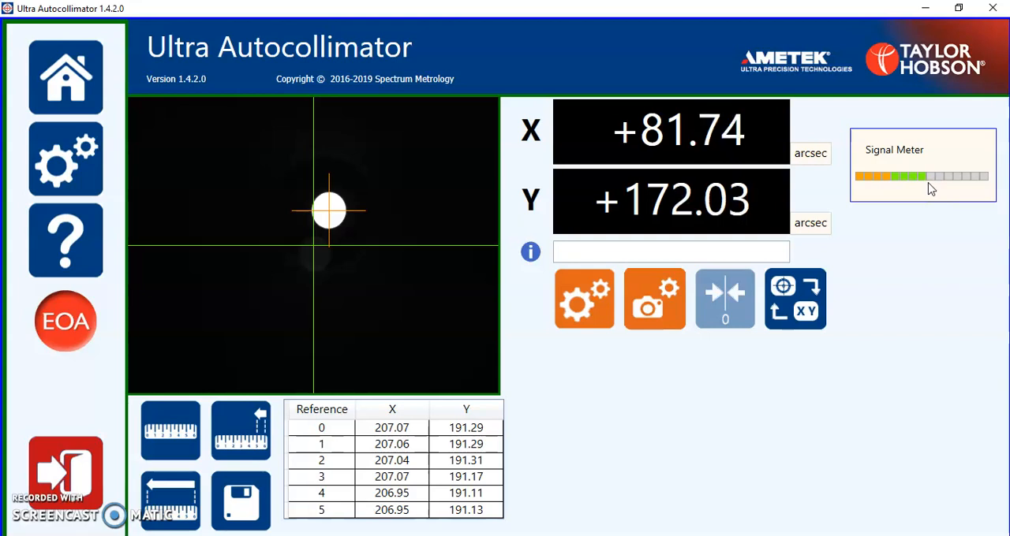
Review the available user modes in the global settings, keep Electro Optics Analysis user, and accept.
{"action": "left_click", "coordinate": [67, 162]}
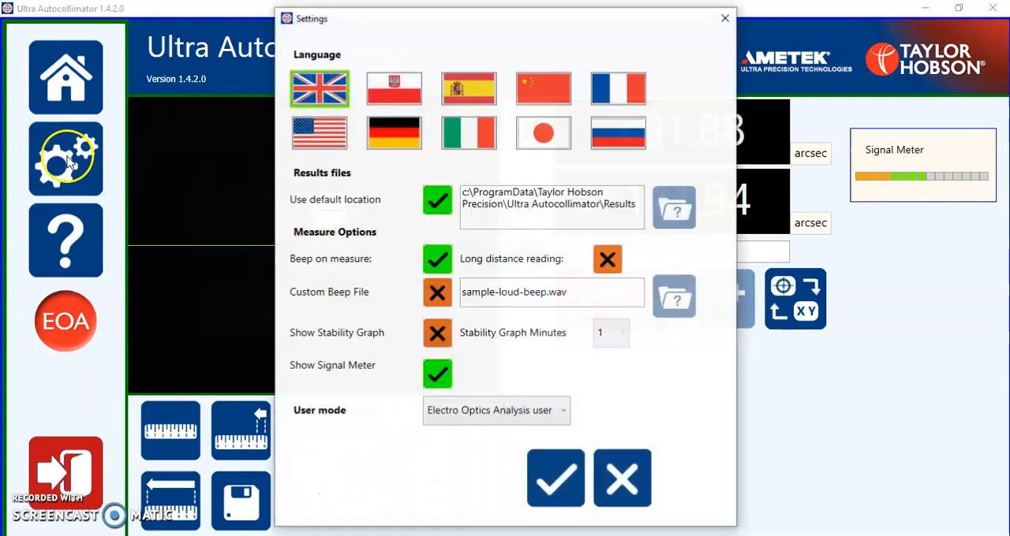
{"action": "left_click", "coordinate": [565, 416]}
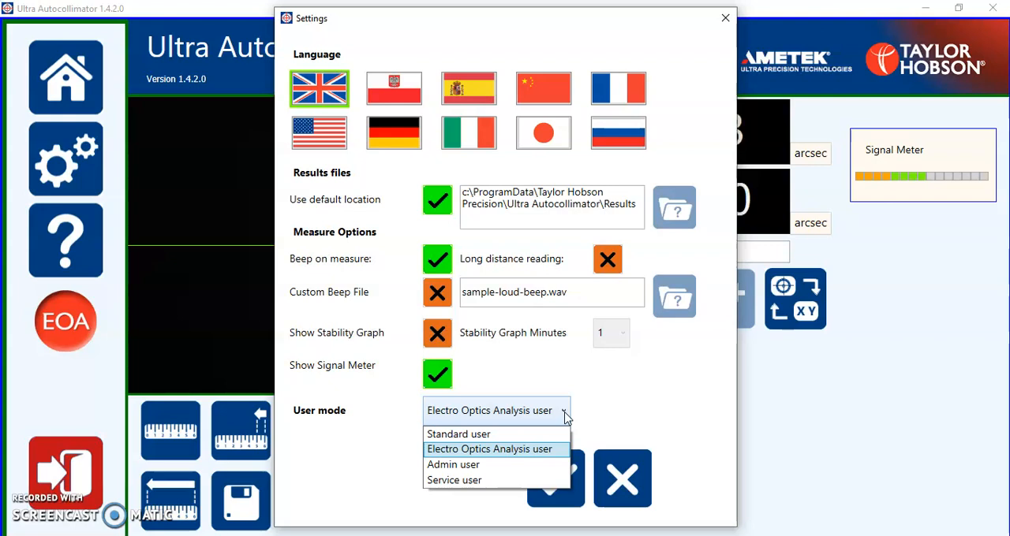
{"action": "left_click", "coordinate": [549, 473]}
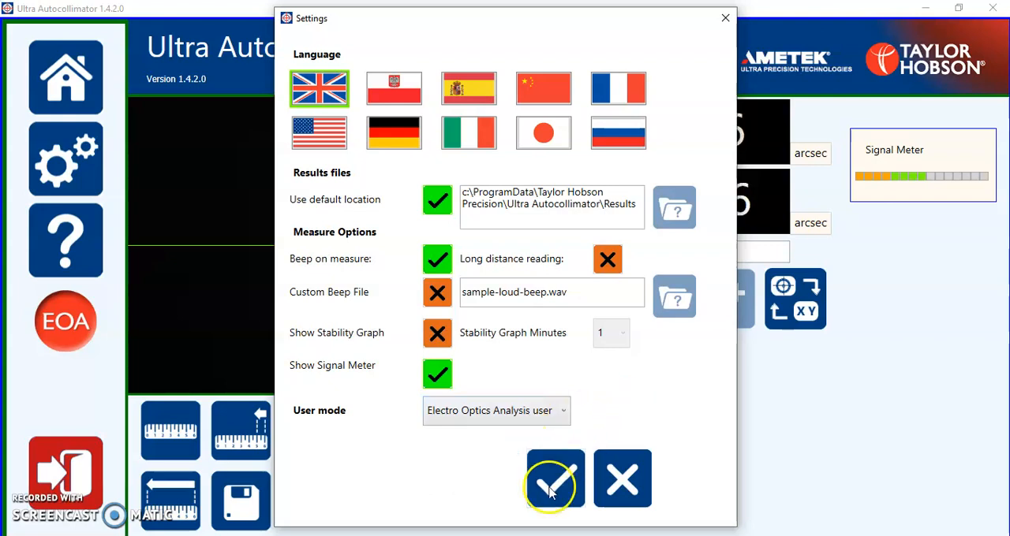
{"action": "left_click", "coordinate": [552, 483]}
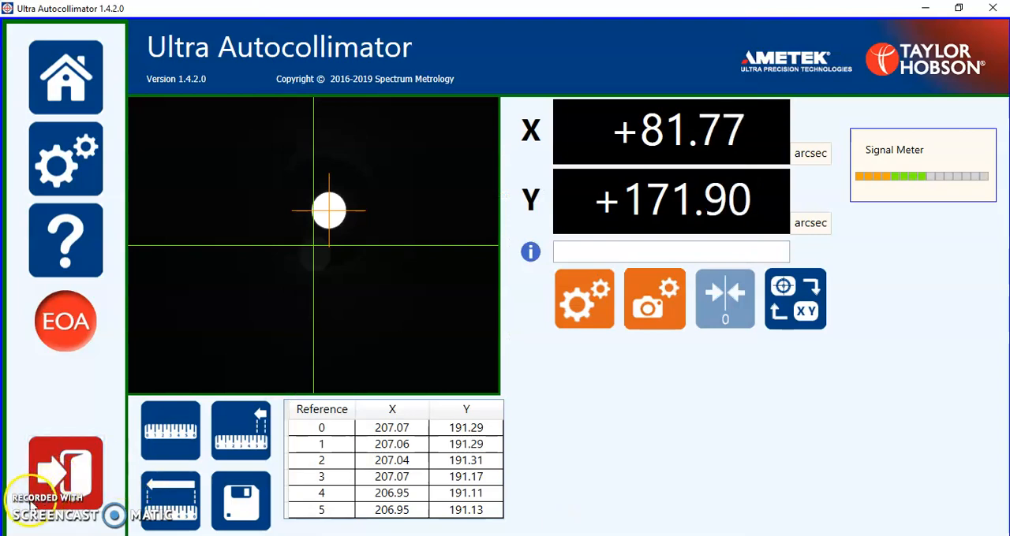